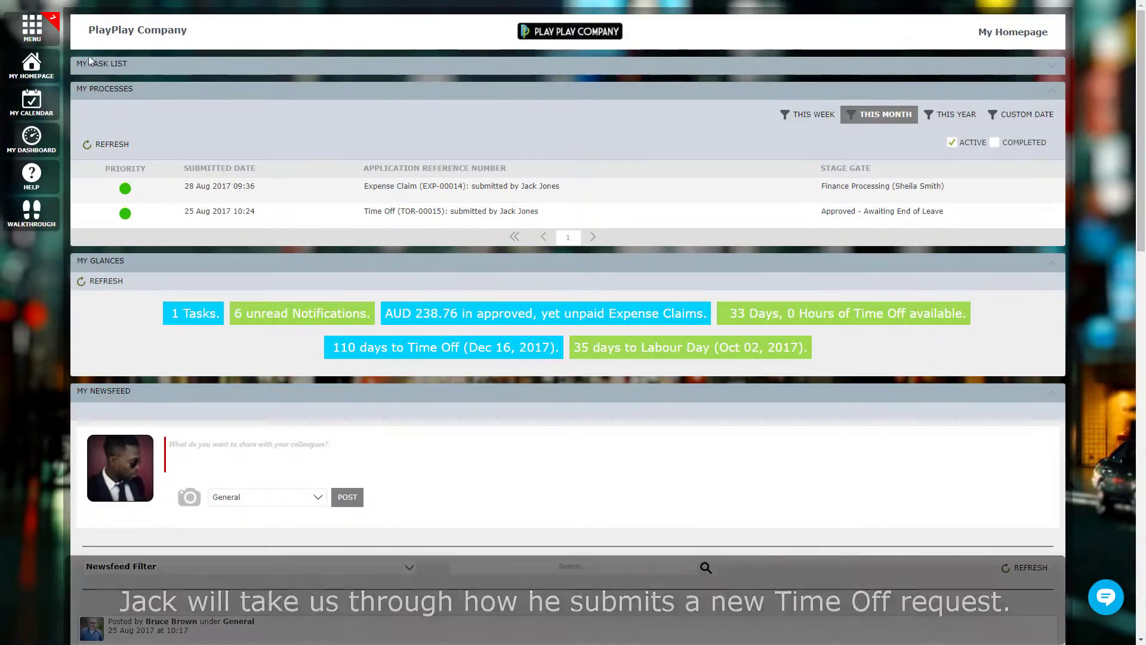
Check the Time Off balances, then start a new Time Off request.
{"action": "left_click", "coordinate": [43, 36]}
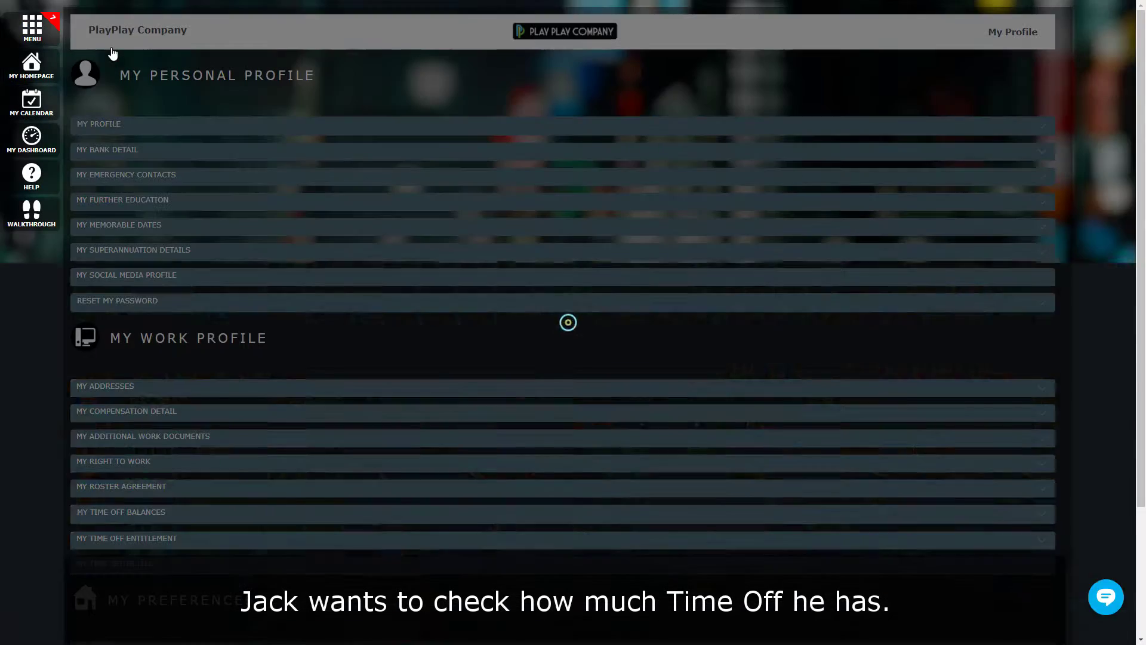
{"action": "scroll", "coordinate": [947, 295], "scroll_direction": "down", "scroll_amount": 2}
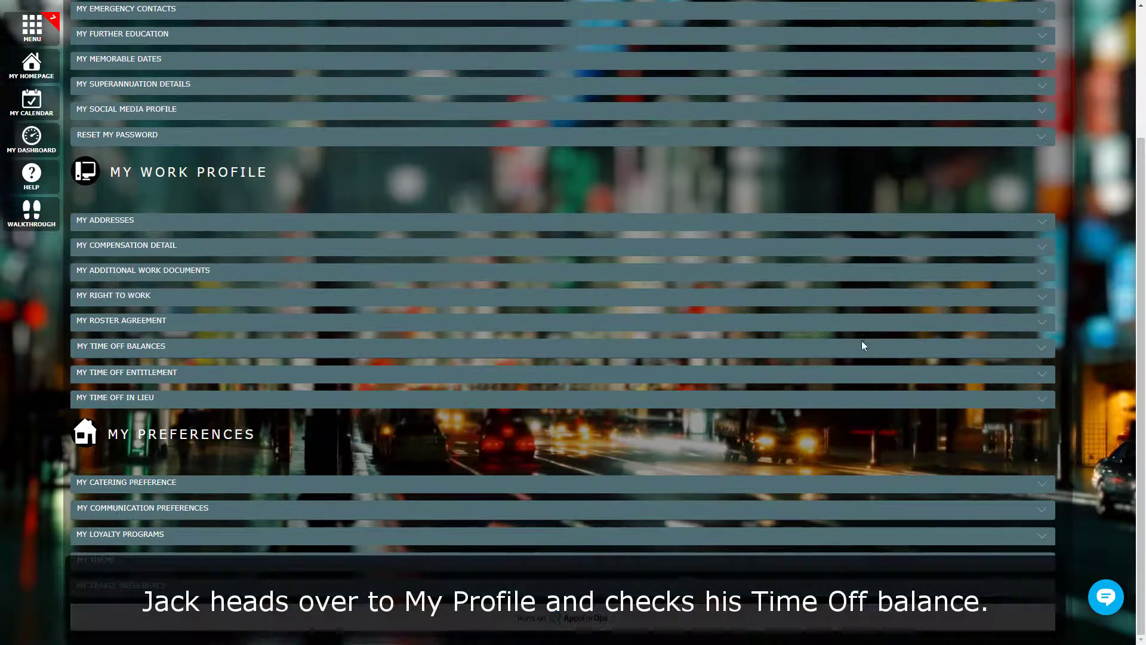
{"action": "left_click", "coordinate": [799, 356]}
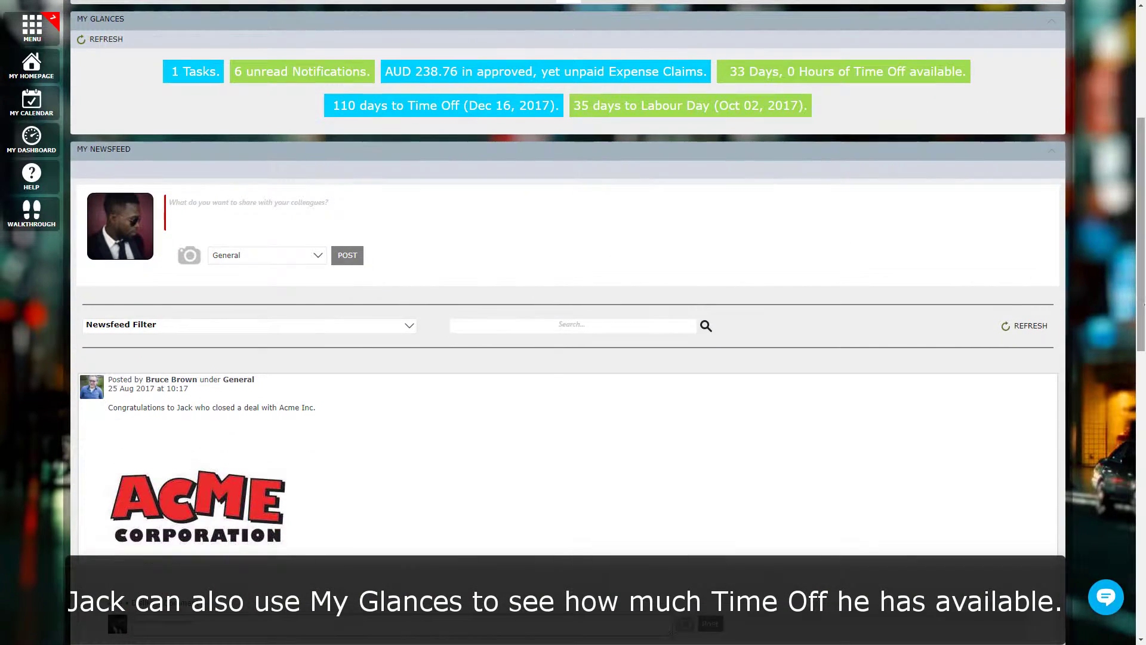
{"action": "scroll", "coordinate": [1141, 341], "scroll_direction": "down", "scroll_amount": 2}
{"action": "scroll", "coordinate": [1141, 341], "scroll_direction": "up", "scroll_amount": 1}
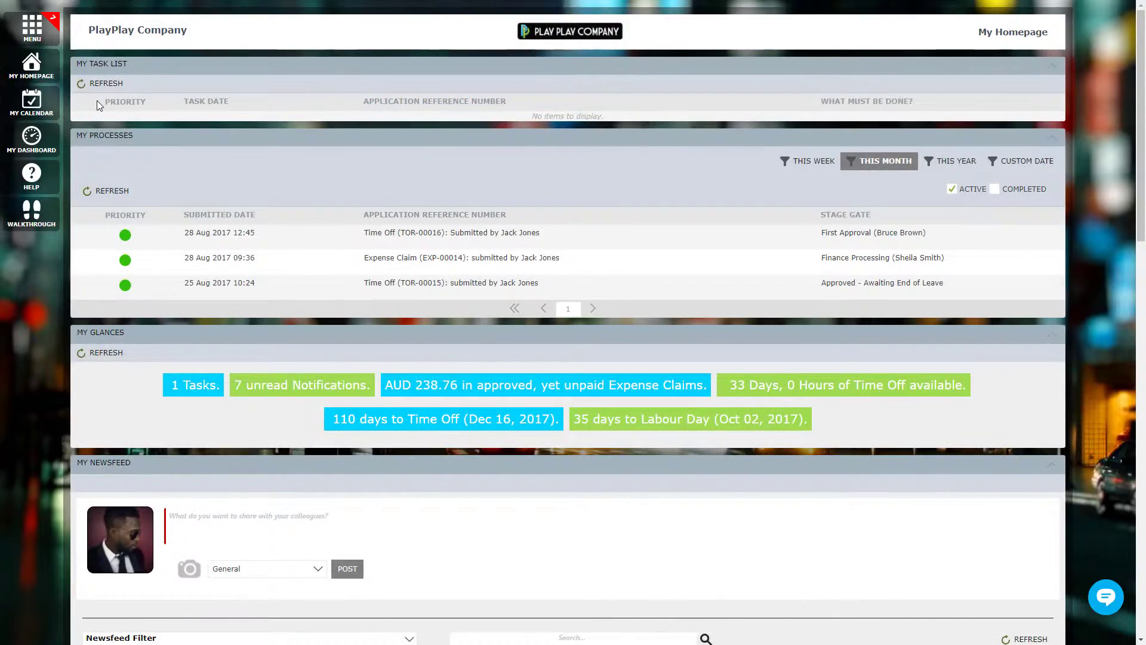
{"action": "left_click", "coordinate": [51, 46]}
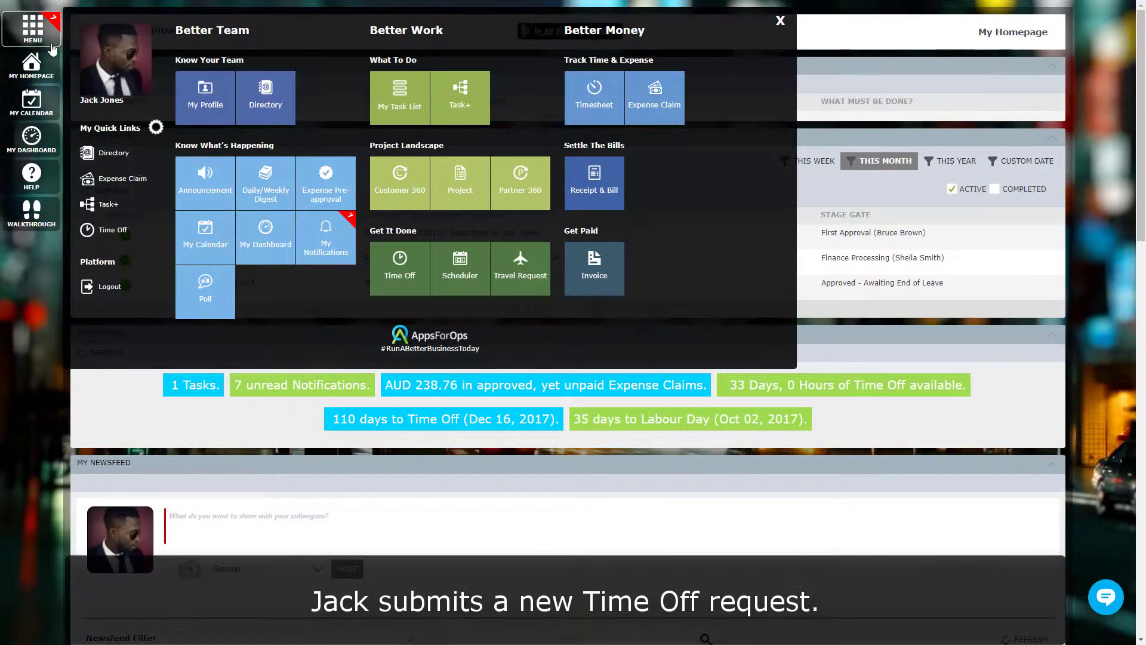
{"action": "left_click", "coordinate": [405, 277]}
{"action": "left_click", "coordinate": [99, 90]}
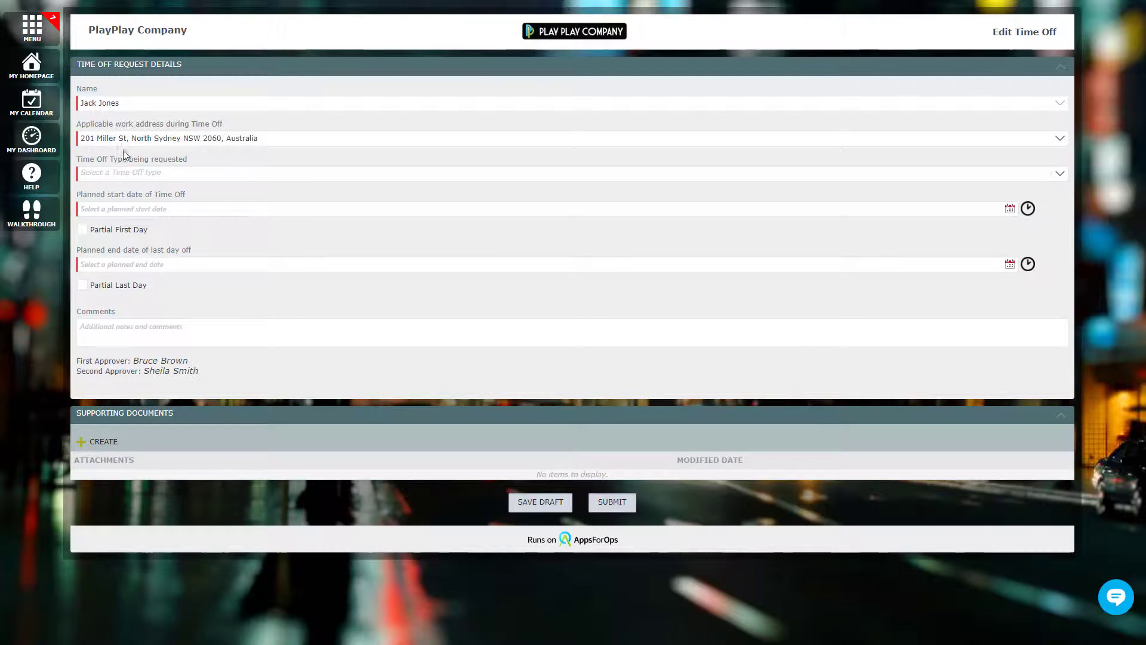
Request Annual Paid Time-Off from 15 Dec 2017 to 1 Jan 2018.
{"action": "left_click", "coordinate": [358, 173]}
{"action": "left_click", "coordinate": [135, 205]}
{"action": "left_click", "coordinate": [1002, 287]}
{"action": "left_click", "coordinate": [994, 310]}
{"action": "left_click", "coordinate": [993, 310]}
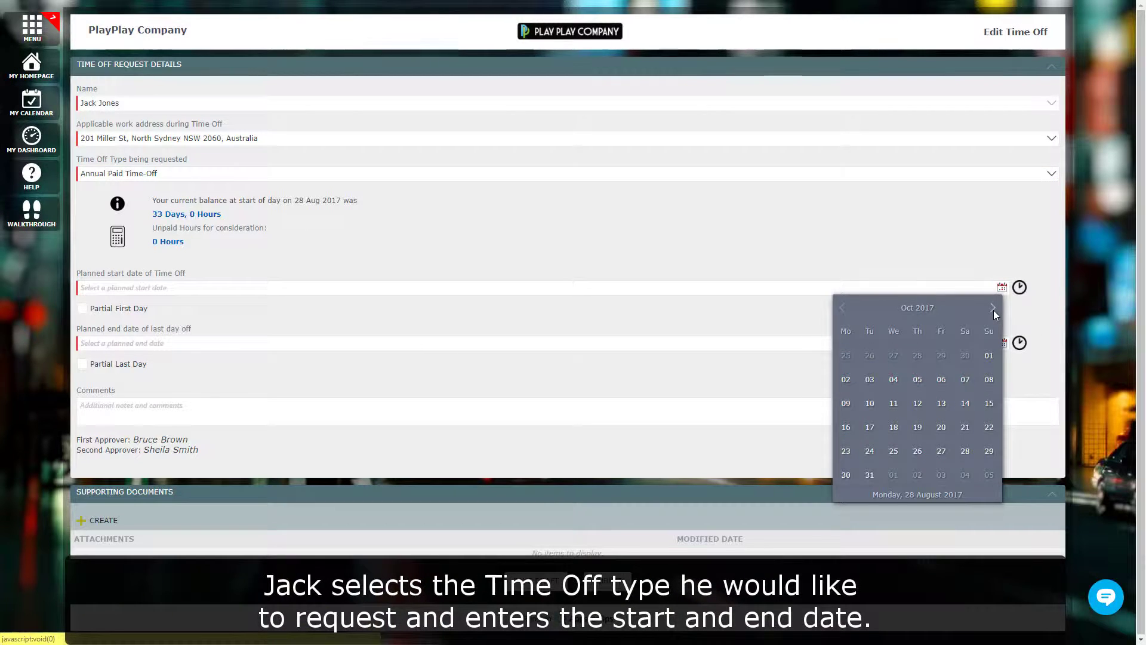
{"action": "left_click", "coordinate": [940, 403]}
{"action": "left_click", "coordinate": [1003, 342]}
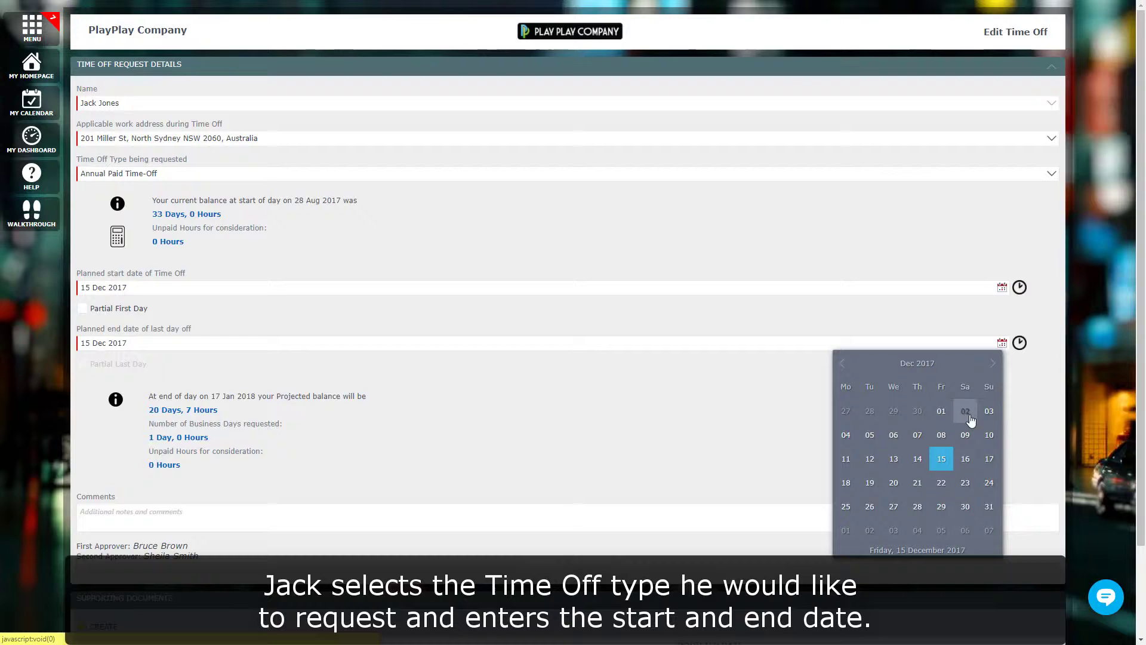
{"action": "left_click", "coordinate": [846, 529]}
{"action": "scroll", "coordinate": [591, 386], "scroll_direction": "down", "scroll_amount": 1}
Add a comment, submit the request, and open approval task TOR-00017 for review.
{"action": "left_click", "coordinate": [144, 462]}
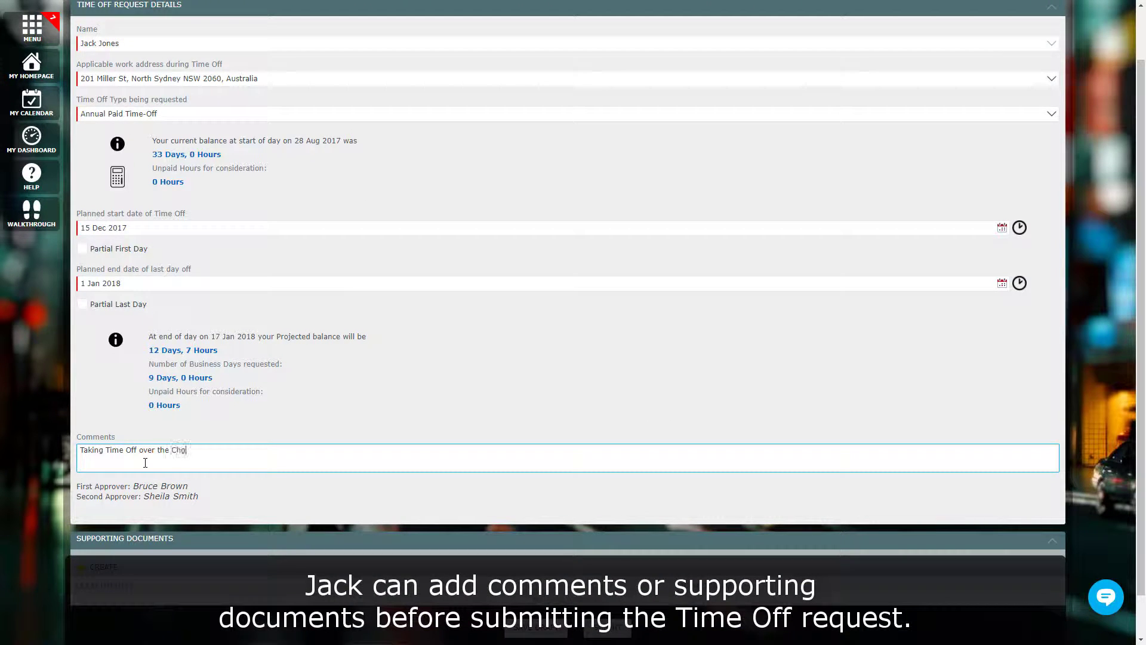
{"action": "scroll", "coordinate": [145, 462], "scroll_direction": "down", "scroll_amount": 1}
{"action": "left_click", "coordinate": [607, 579]}
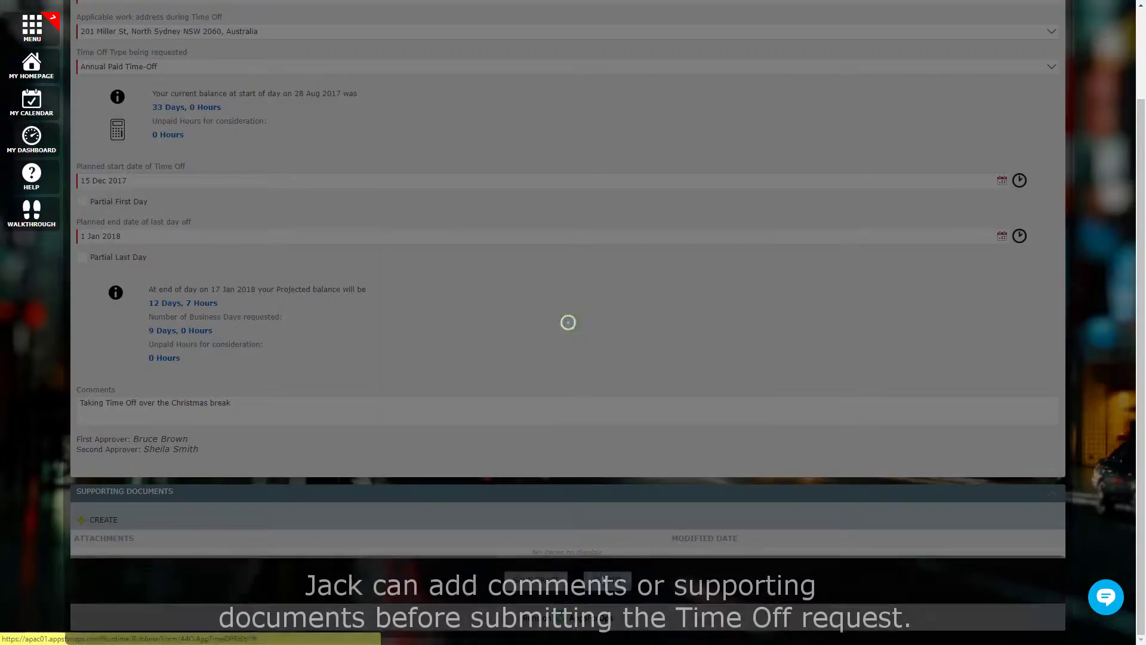
{"action": "left_click", "coordinate": [725, 417]}
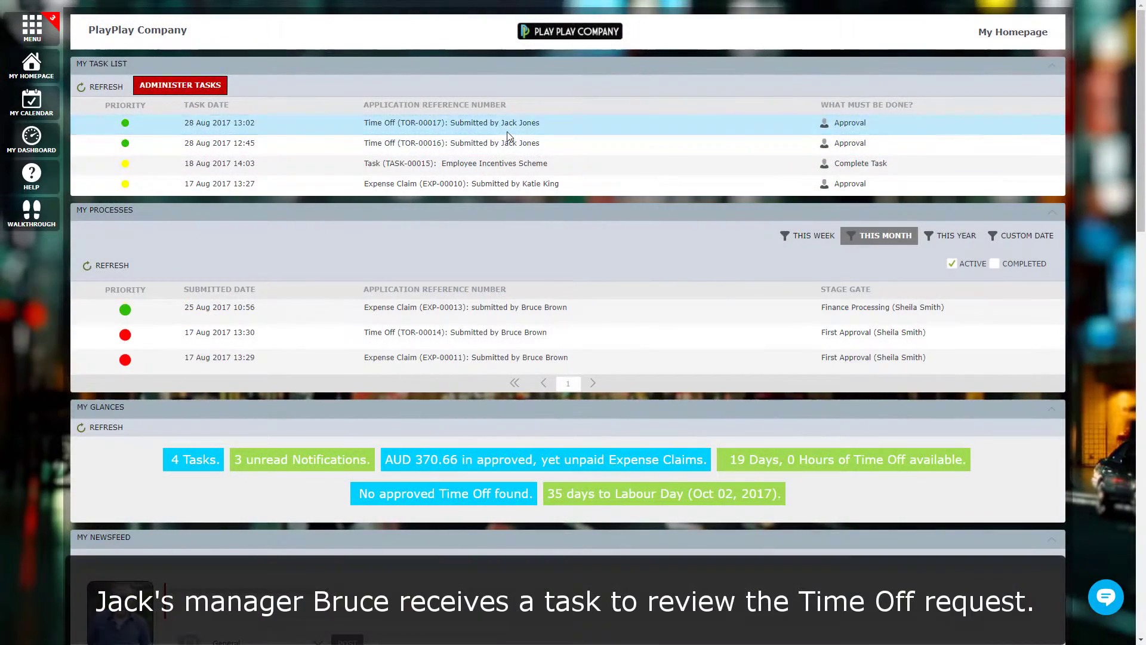
{"action": "left_click", "coordinate": [166, 123]}
{"action": "left_click", "coordinate": [157, 87]}
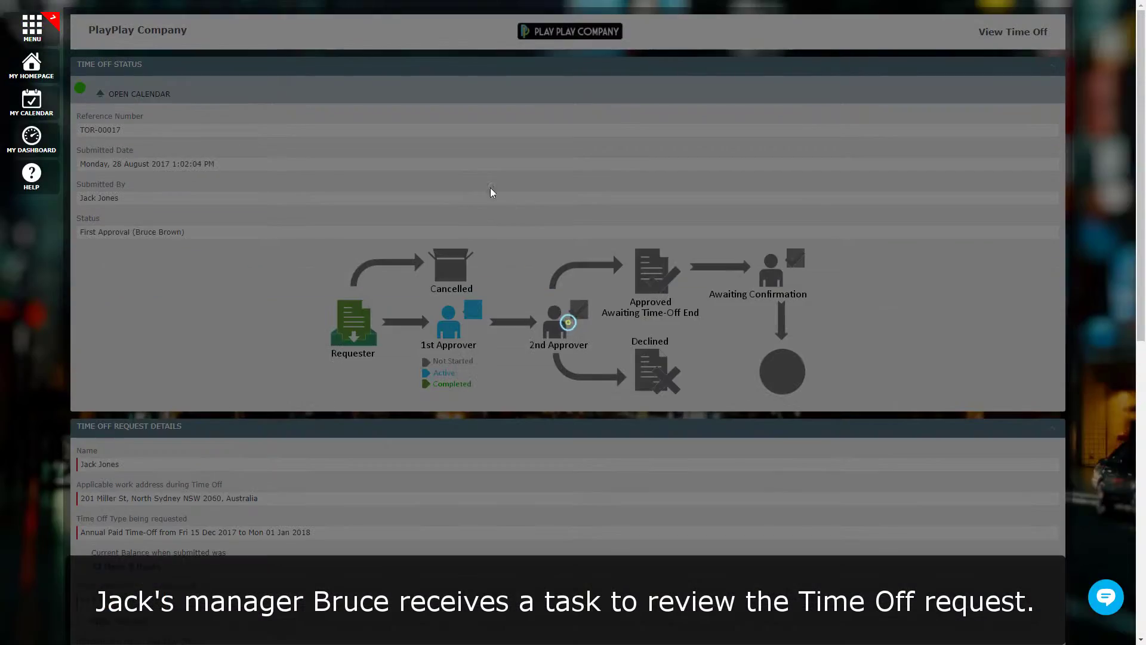
{"action": "scroll", "coordinate": [492, 192], "scroll_direction": "down", "scroll_amount": 3}
{"action": "scroll", "coordinate": [704, 267], "scroll_direction": "down", "scroll_amount": 3}
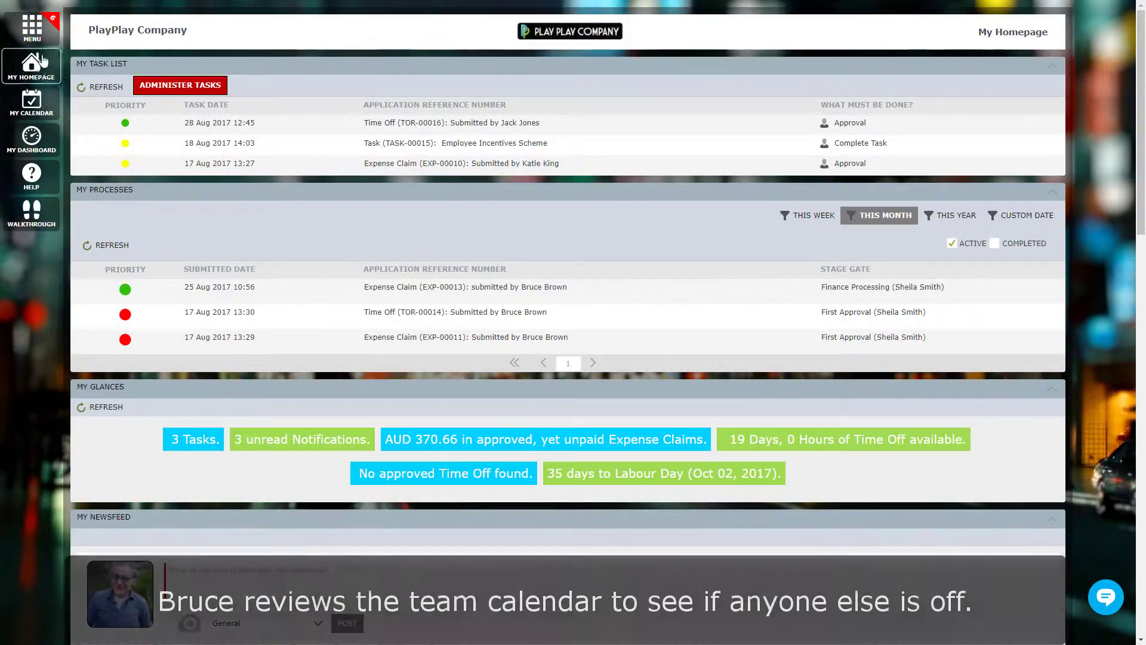
Page the team calendar forward to December 2017.
{"action": "left_click", "coordinate": [46, 100]}
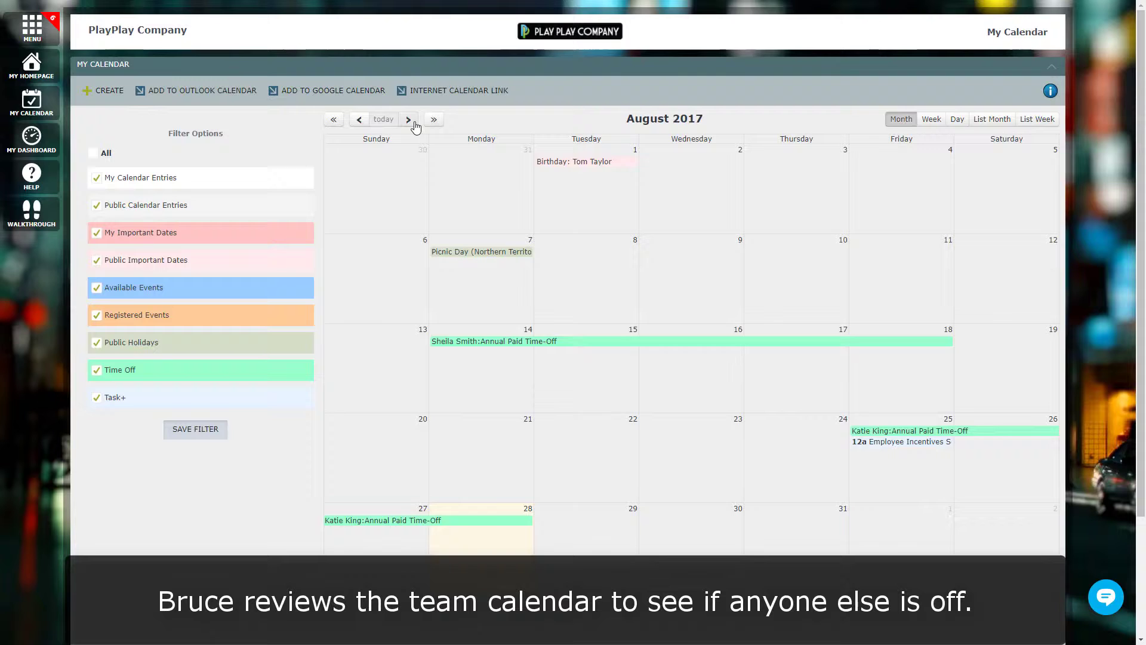
{"action": "left_click", "coordinate": [408, 119]}
{"action": "left_click", "coordinate": [408, 119]}
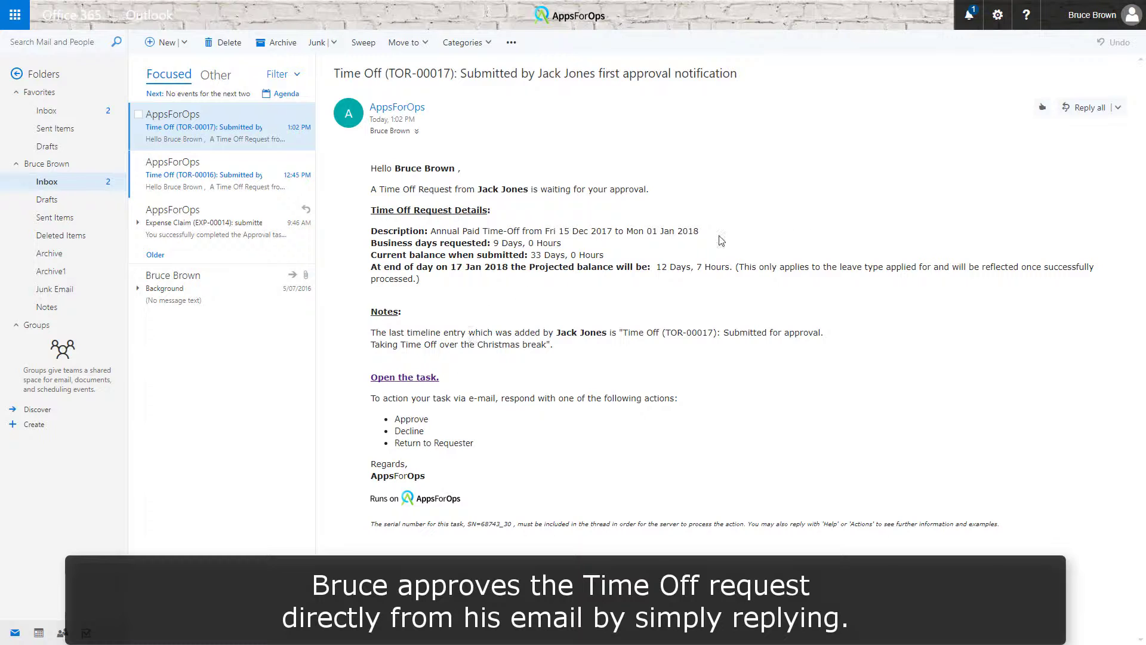
Reply to the TOR-00017 approval email with 'Approve' and send it.
{"action": "left_click", "coordinate": [1086, 107]}
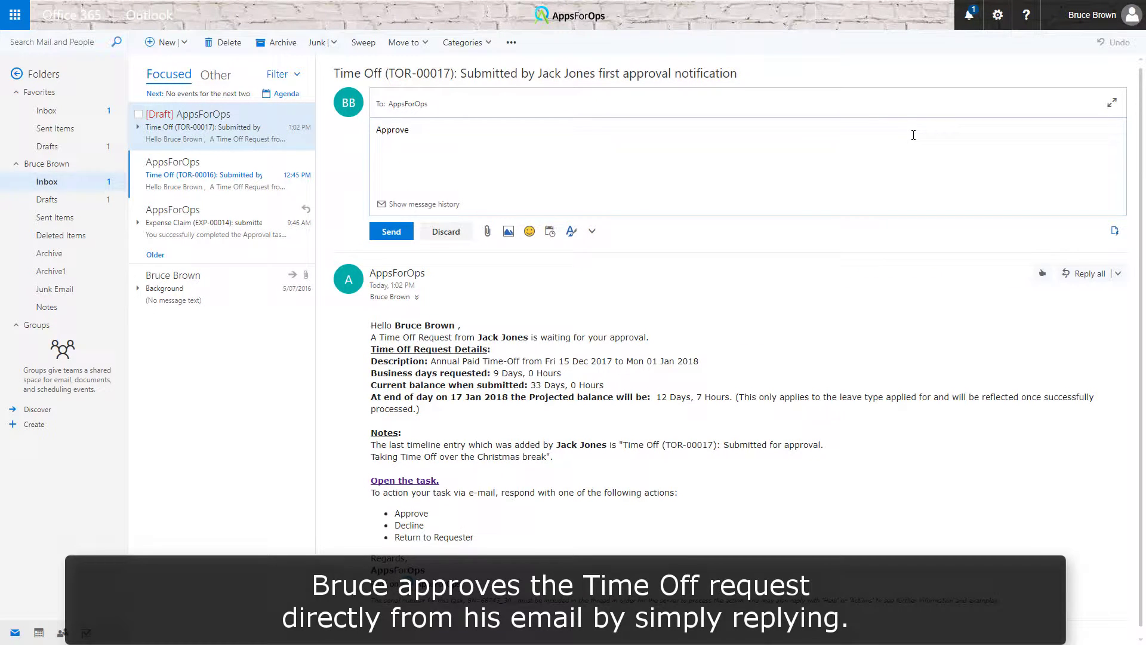
{"action": "left_click", "coordinate": [395, 233]}
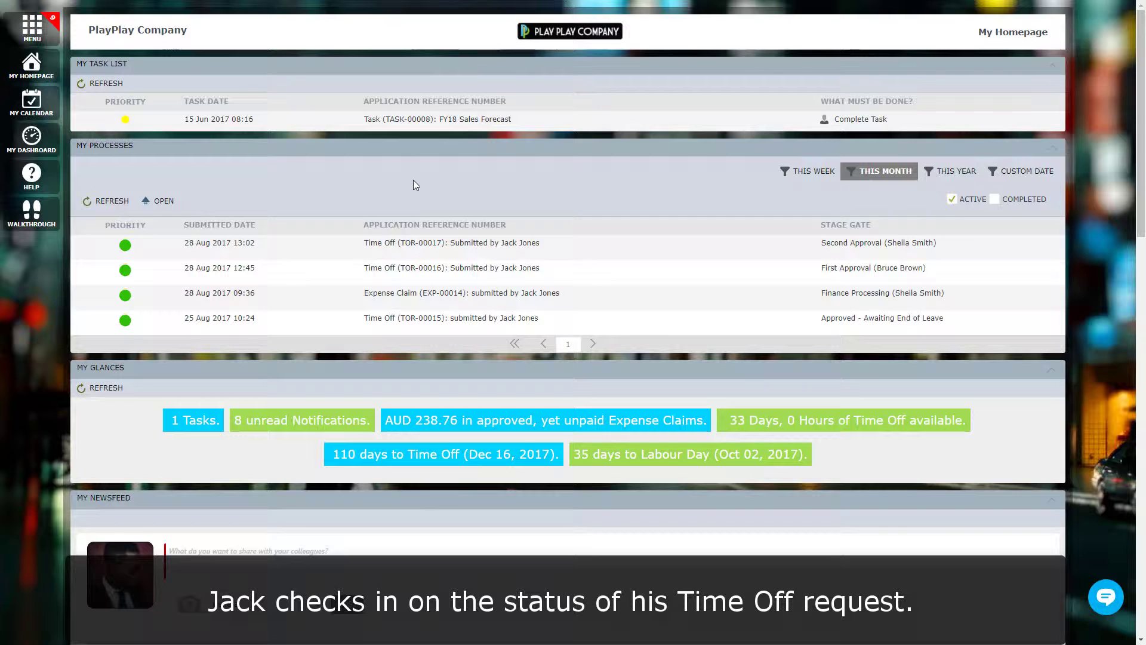
{"action": "left_click", "coordinate": [442, 241]}
{"action": "left_click", "coordinate": [163, 203]}
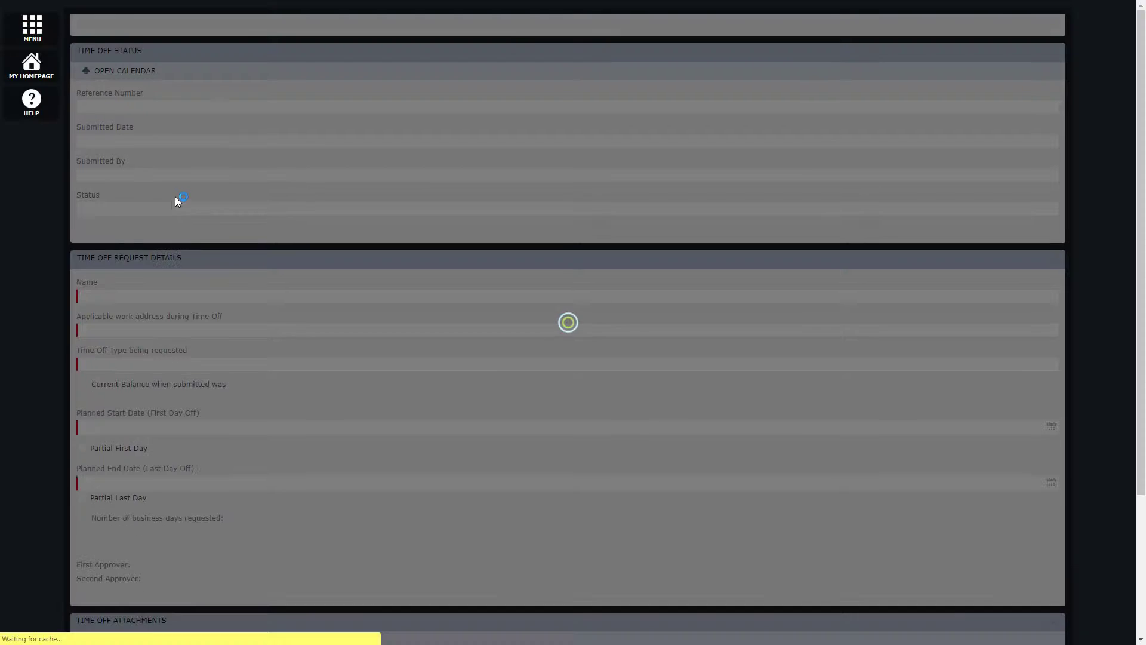
{"action": "scroll", "coordinate": [467, 233], "scroll_direction": "down", "scroll_amount": 2}
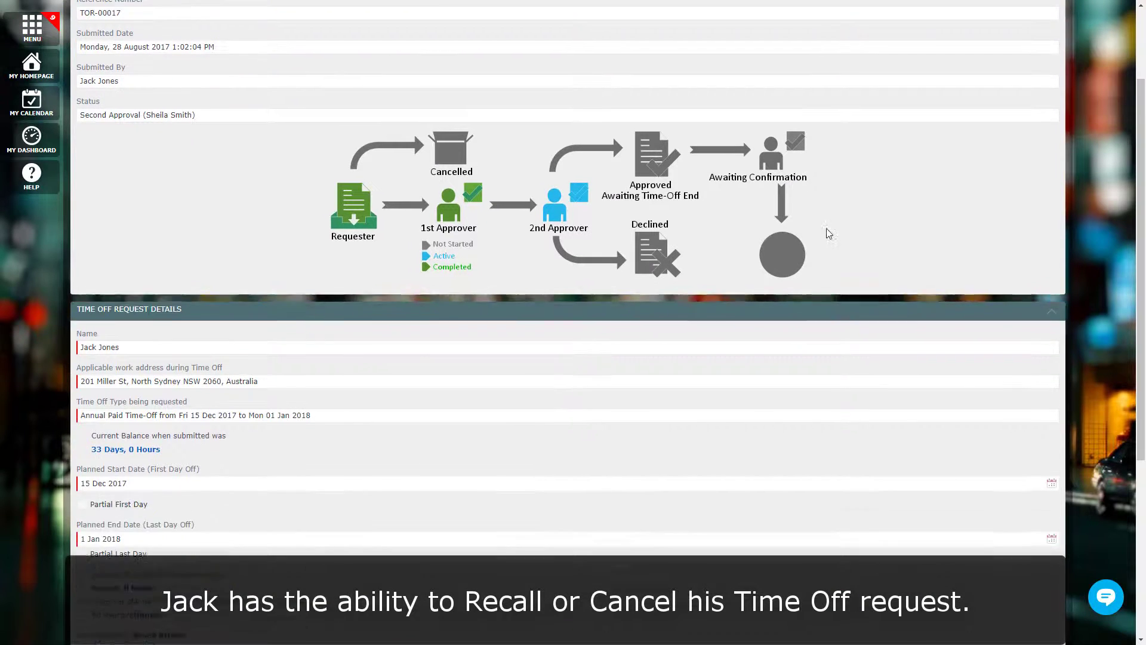
{"action": "scroll", "coordinate": [826, 230], "scroll_direction": "down", "scroll_amount": 1}
{"action": "scroll", "coordinate": [852, 231], "scroll_direction": "down", "scroll_amount": 1}
{"action": "scroll", "coordinate": [967, 229], "scroll_direction": "down", "scroll_amount": 1}
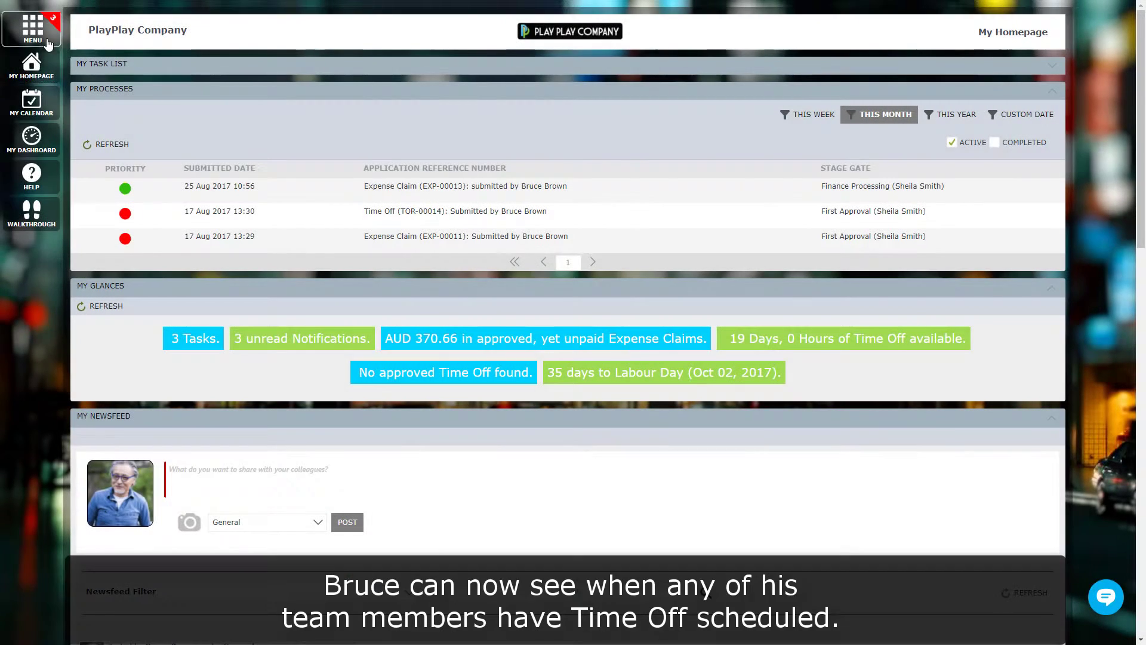
{"action": "left_click", "coordinate": [33, 104]}
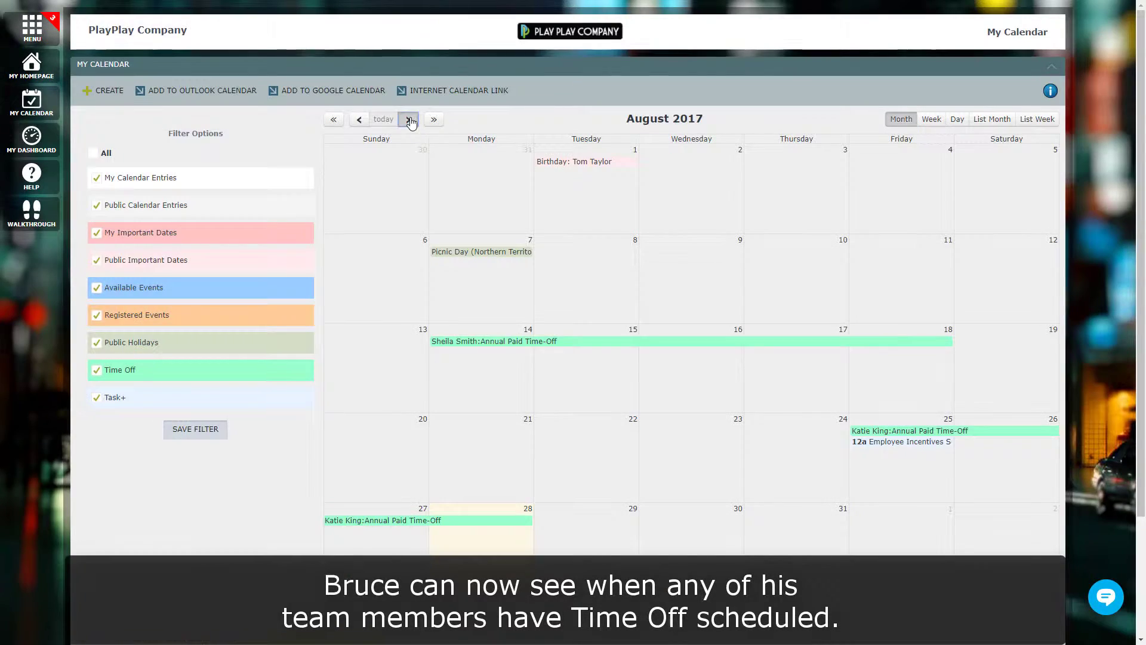
{"action": "left_click", "coordinate": [411, 122]}
{"action": "left_click", "coordinate": [411, 122]}
{"action": "scroll", "coordinate": [592, 251], "scroll_direction": "down", "scroll_amount": 1}
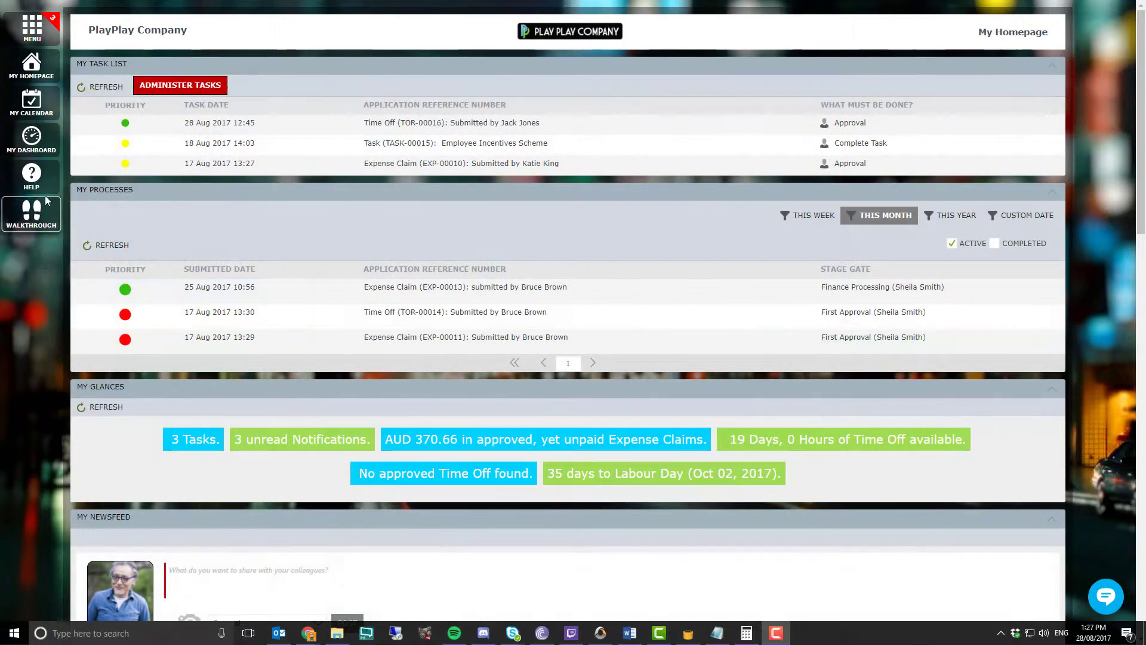
Report My Team's Processes on the dashboard and list the processes in two stage-gate slices.
{"action": "left_click", "coordinate": [31, 139]}
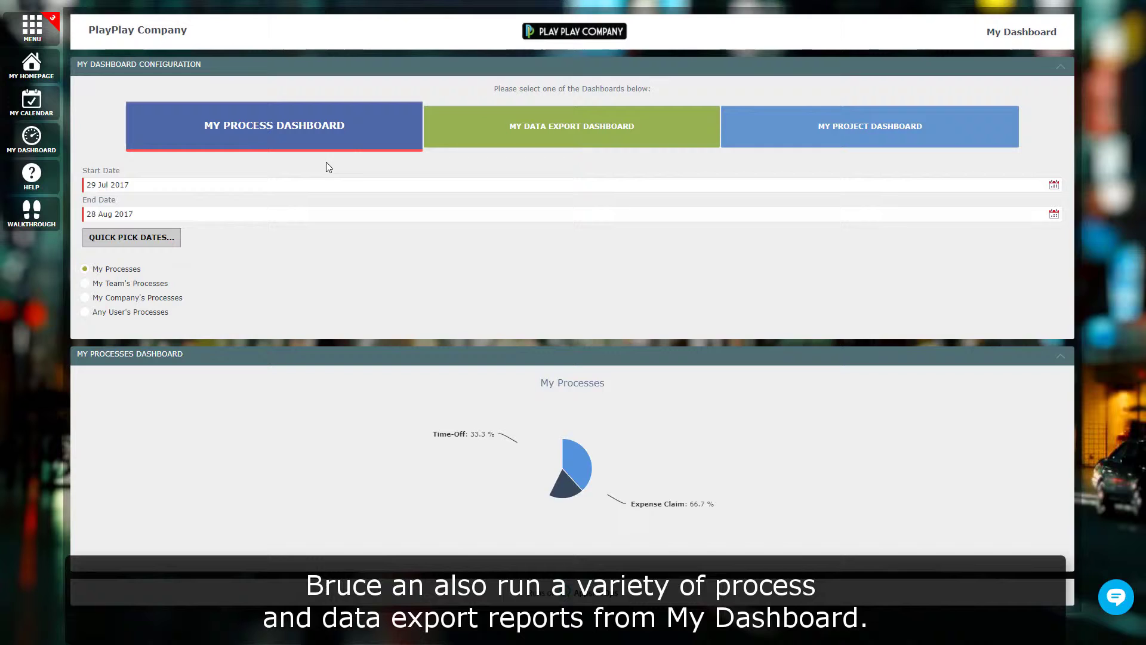
{"action": "left_click", "coordinate": [126, 283]}
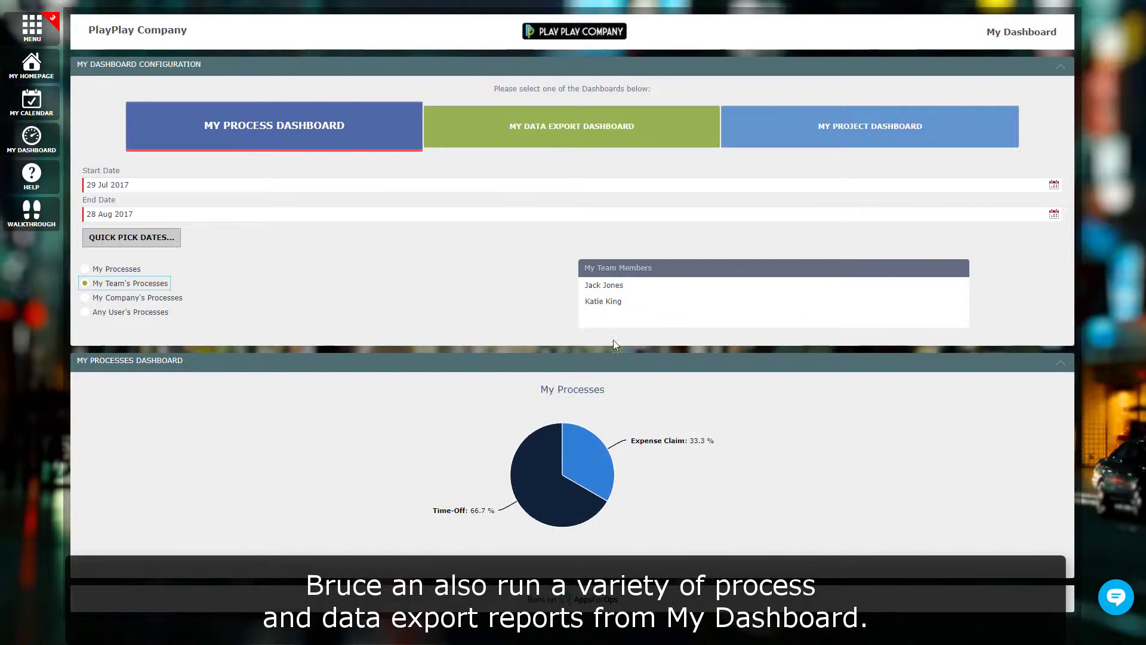
{"action": "scroll", "coordinate": [694, 422], "scroll_direction": "down", "scroll_amount": 2}
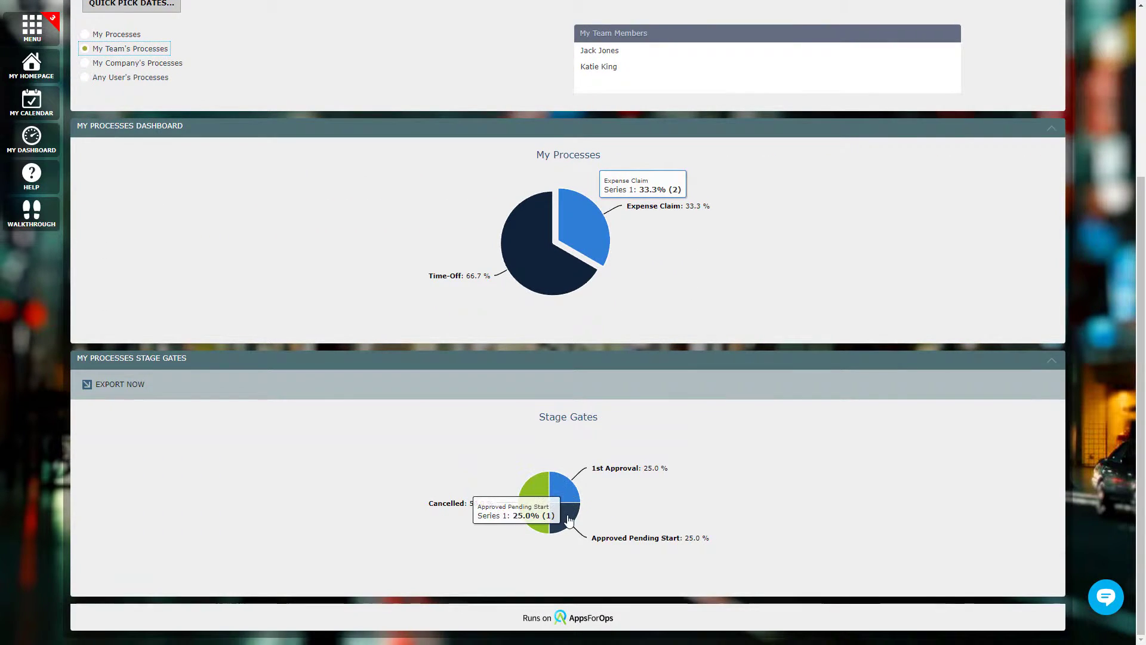
{"action": "left_click", "coordinate": [563, 504]}
{"action": "scroll", "coordinate": [708, 488], "scroll_direction": "down", "scroll_amount": 2}
{"action": "left_click", "coordinate": [563, 355]}
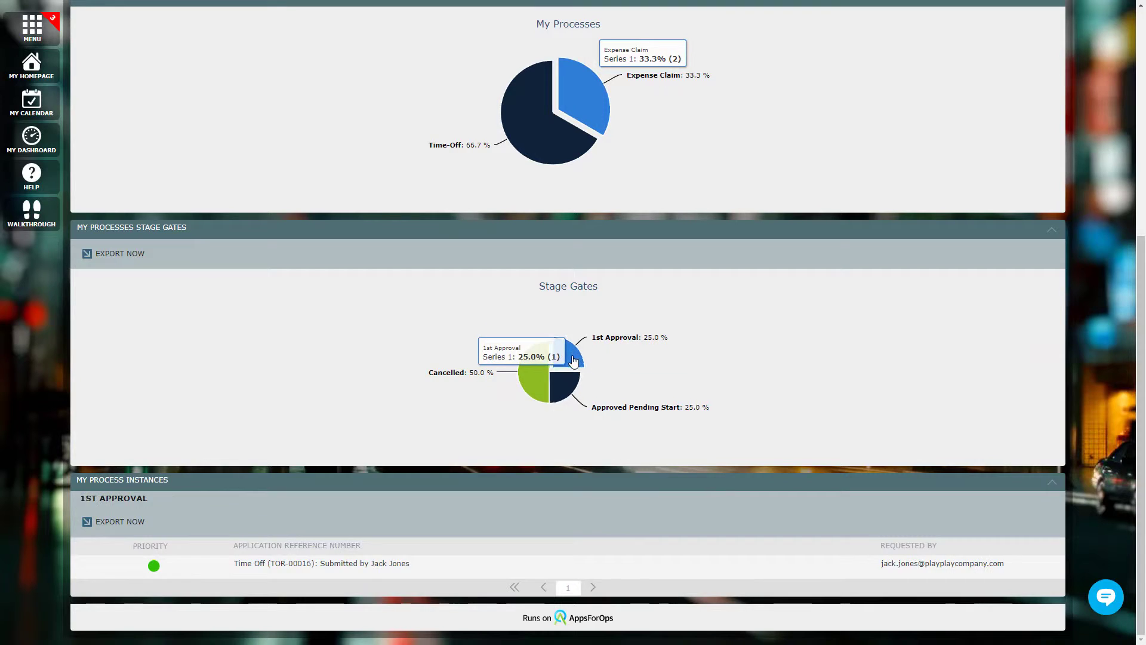